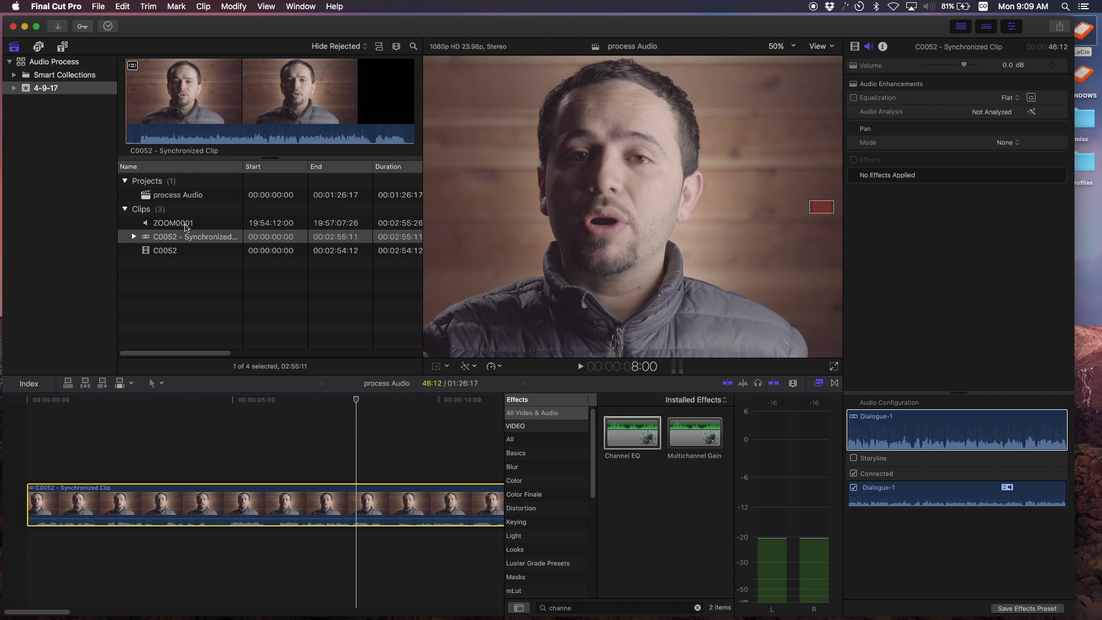
# Step: Select the separately recorded ZOOM0001 audio clip in the library
pyautogui.click(185, 225)
pyautogui.click(183, 255)
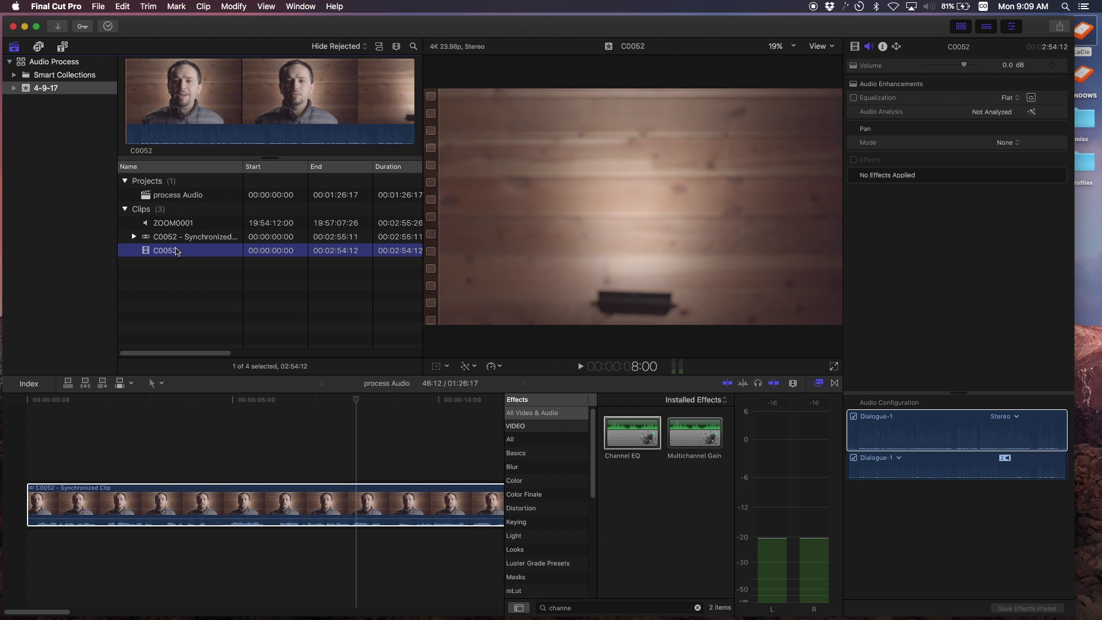
pyautogui.keyDown('super'); pyautogui.click(184, 227); pyautogui.keyUp('super')
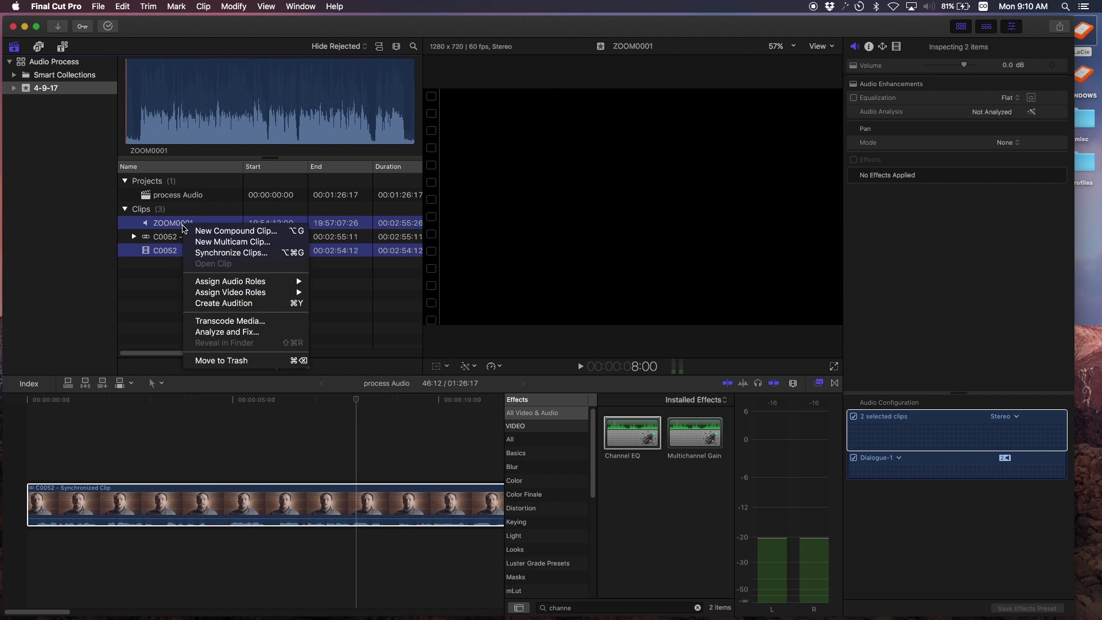
pyautogui.rightClick(184, 225)
pyautogui.press('Escape')
pyautogui.click(182, 236)
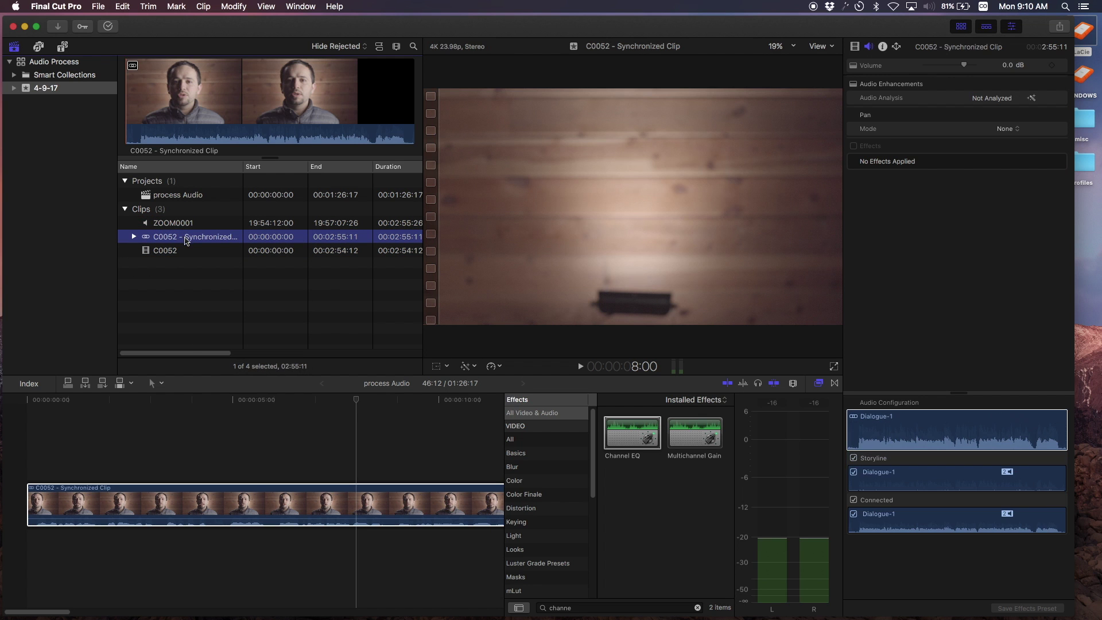
pyautogui.click(150, 468)
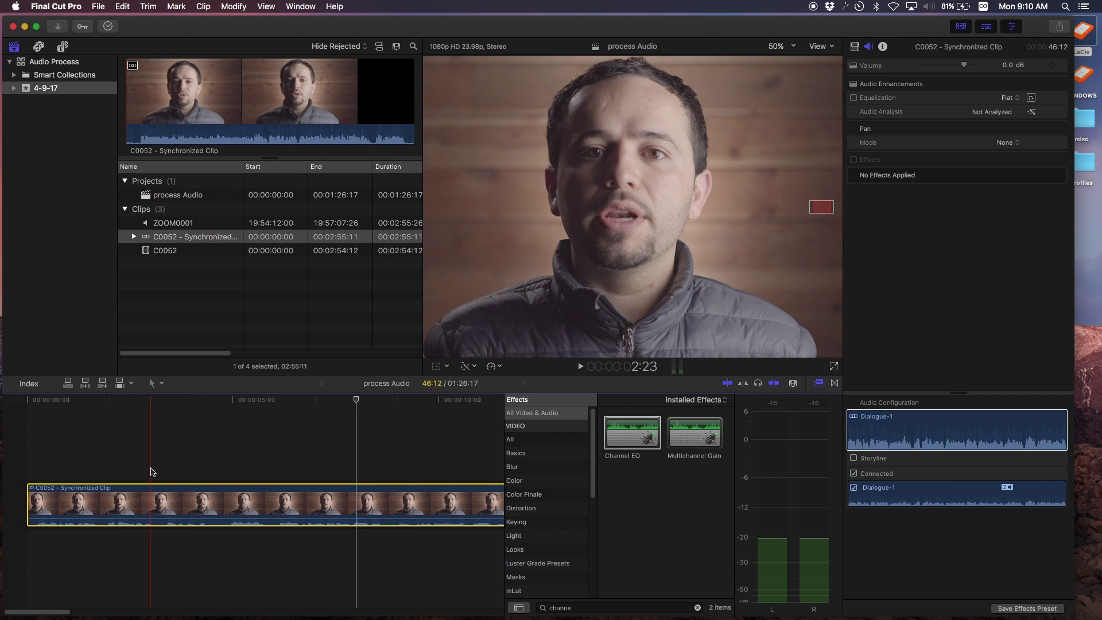
pyautogui.click(183, 504)
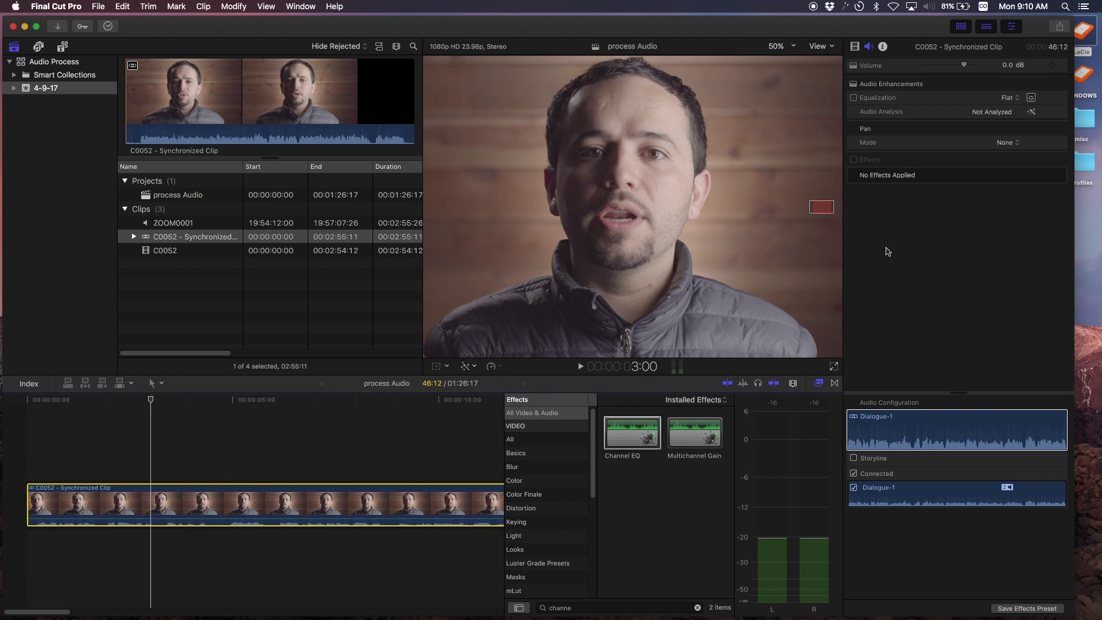
pyautogui.click(884, 445)
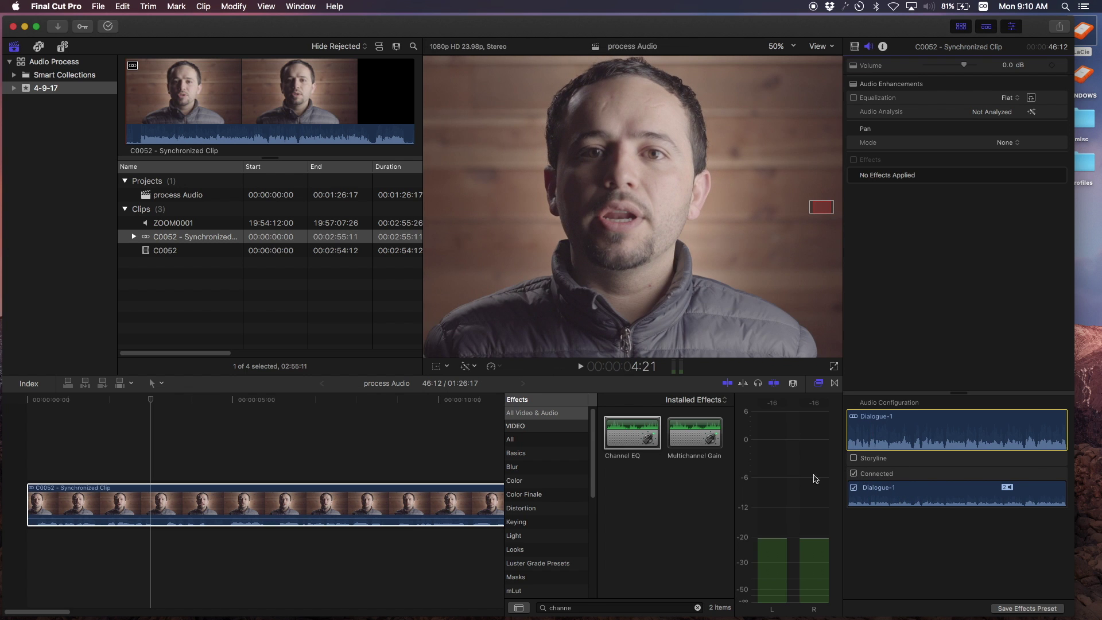
pyautogui.click(186, 436)
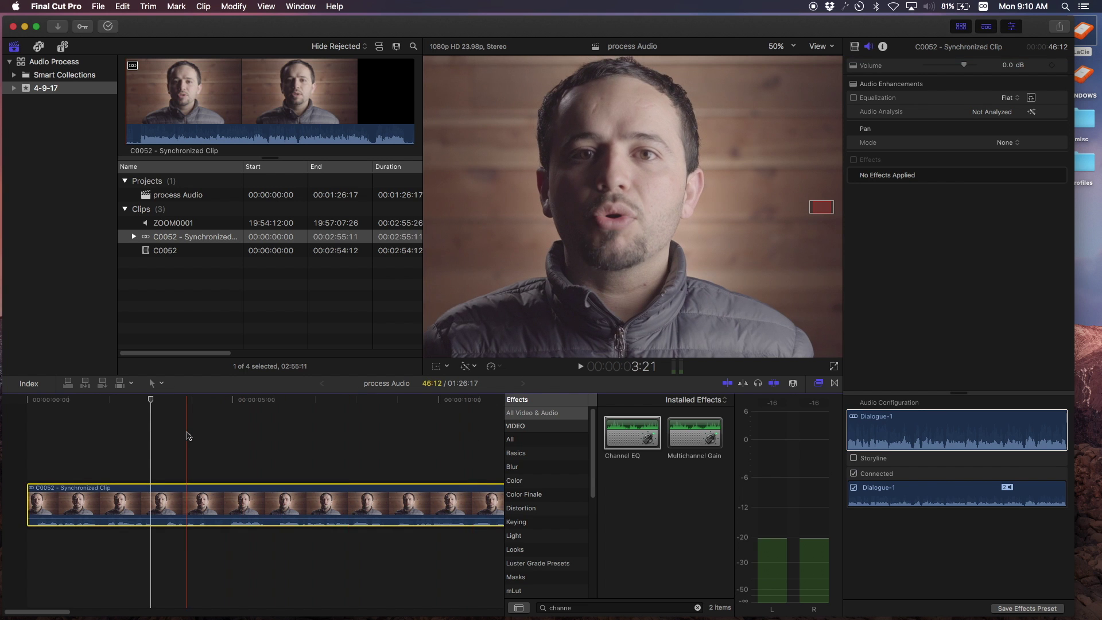
pyautogui.click(156, 439)
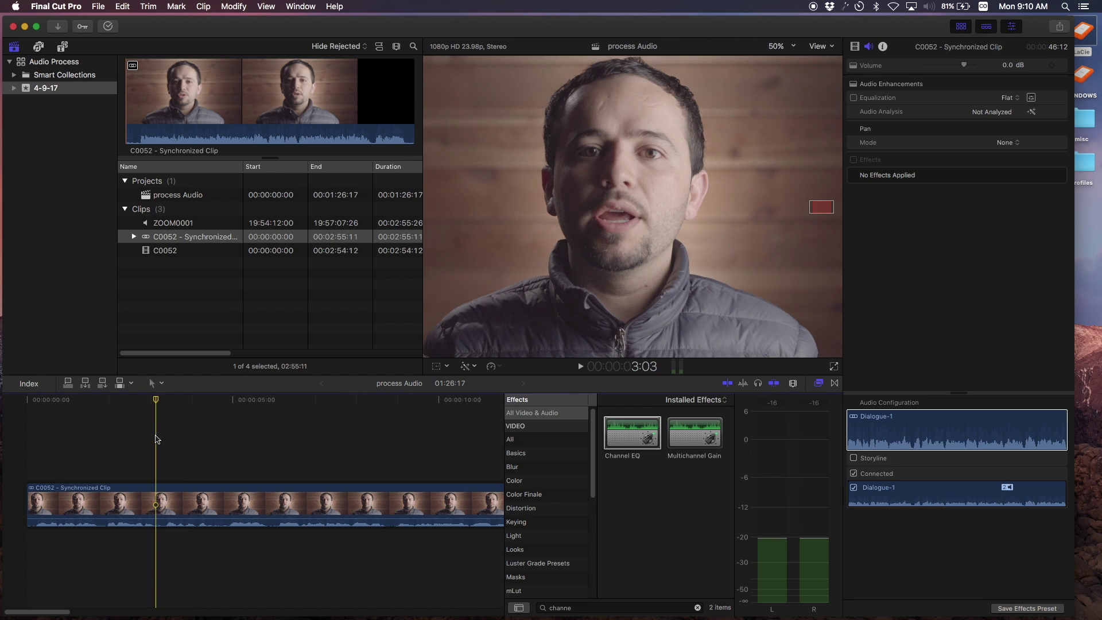
pyautogui.press('space')
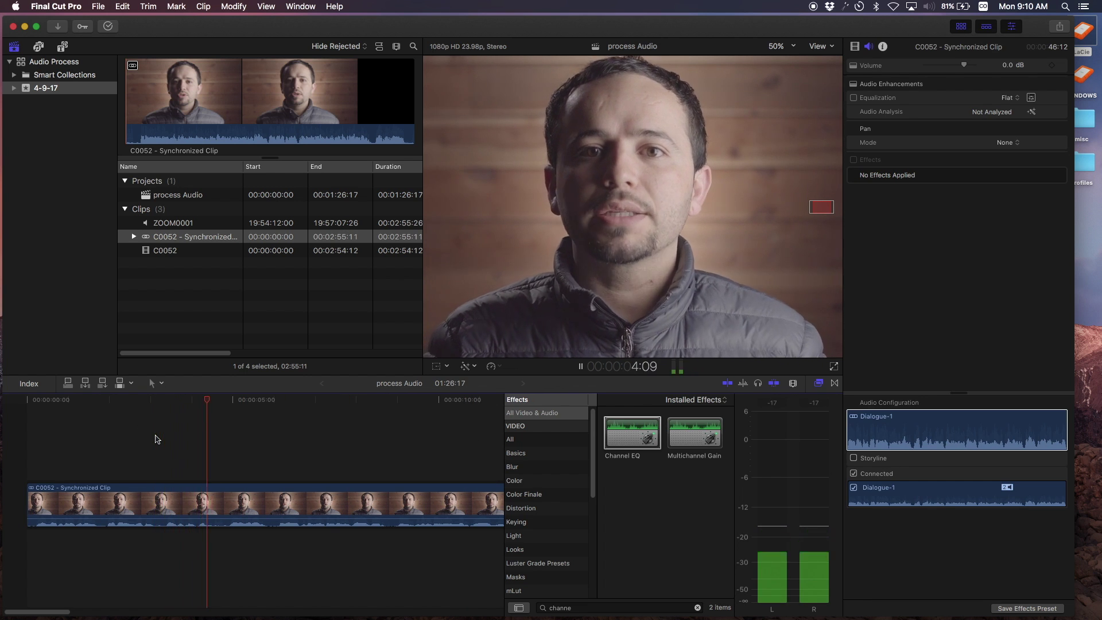
pyautogui.press('space')
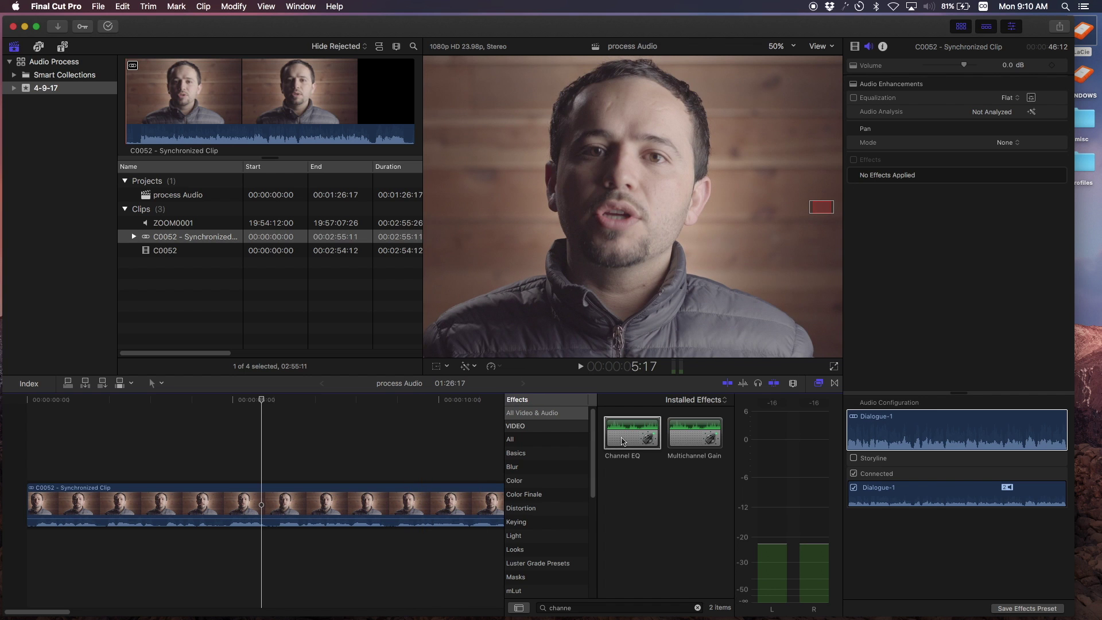
# Step: Apply Channel EQ to the C0052 clip and open its flat Default equalizer with the library hidden
pyautogui.moveTo(623, 441); pyautogui.dragTo(419, 500)
pyautogui.press('ctrl+super+1')
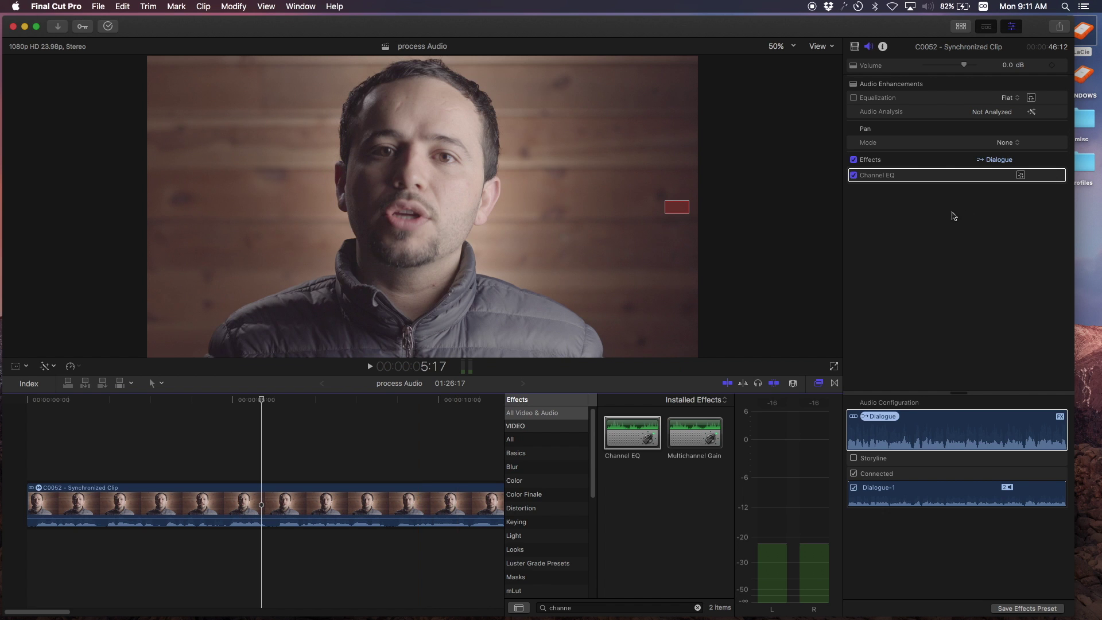
pyautogui.click(1021, 175)
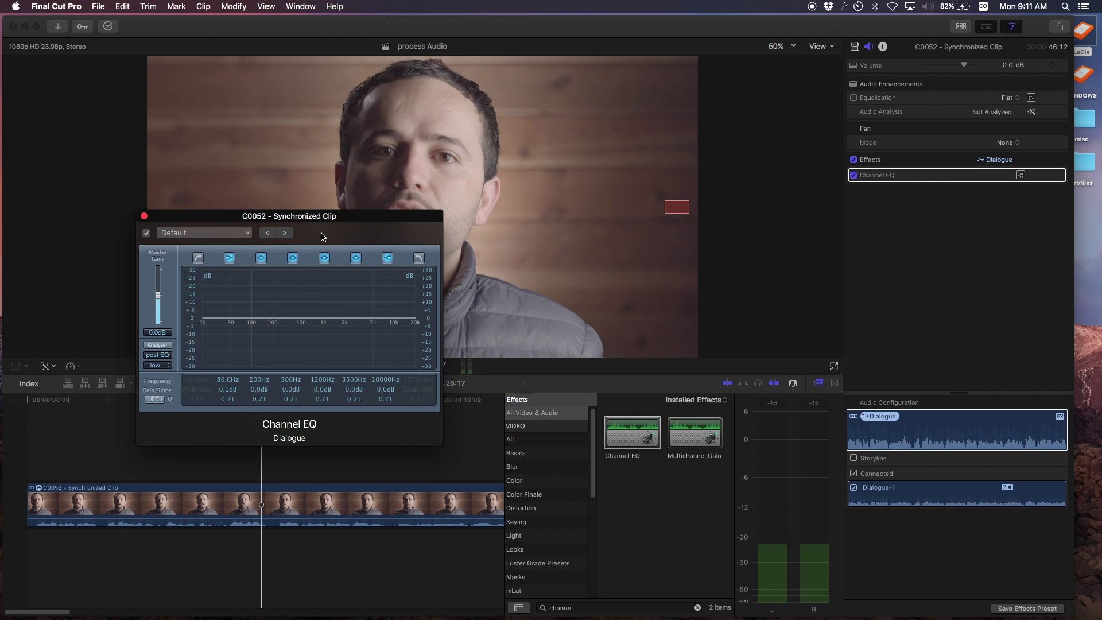
pyautogui.moveTo(326, 215); pyautogui.dragTo(275, 225)
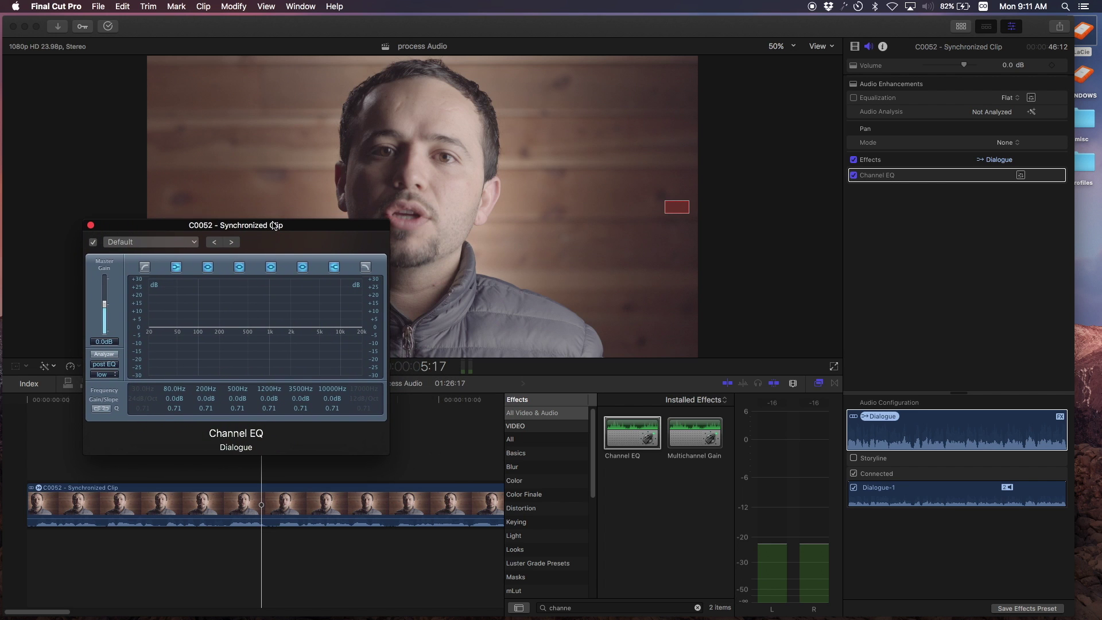
# Step: Finish the EQ with 80 Hz high-pass, 10 kHz low-pass and 415/710/2050 Hz cuts, then close it
pyautogui.moveTo(275, 225); pyautogui.dragTo(272, 212)
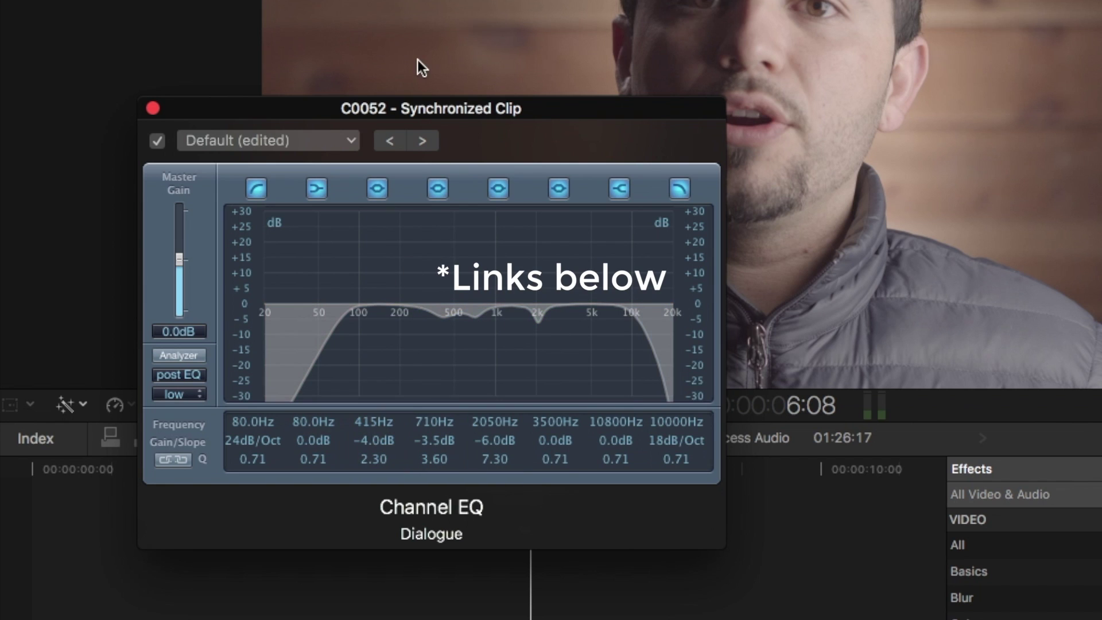
pyautogui.click(152, 107)
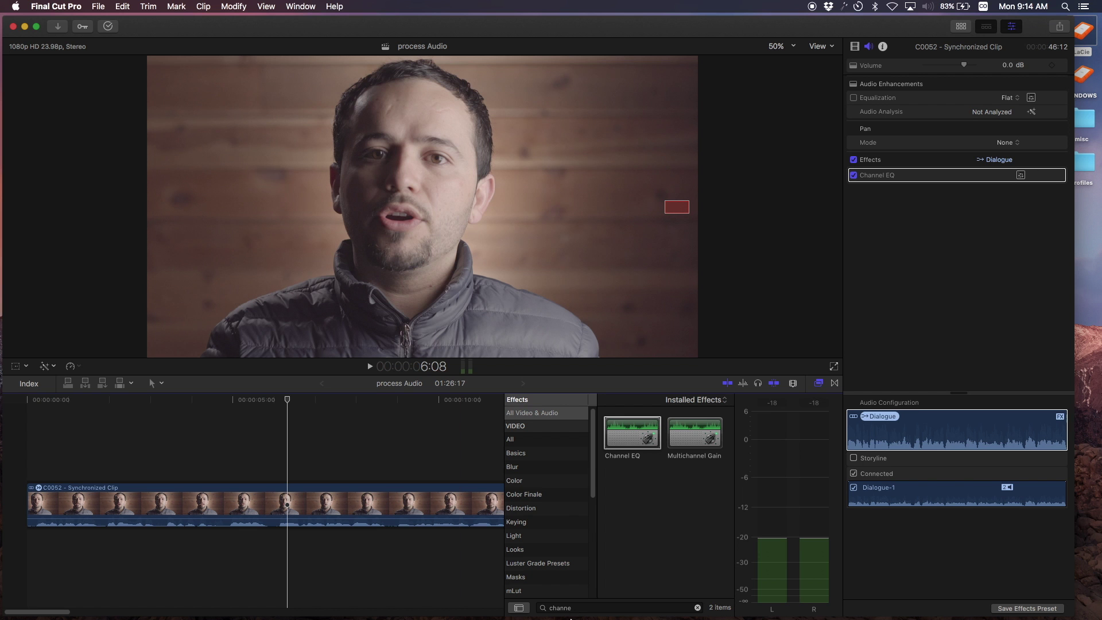
# Step: Search 'compre', apply Compressor to the C0052 clip and open its Default settings
pyautogui.doubleClick(576, 611)
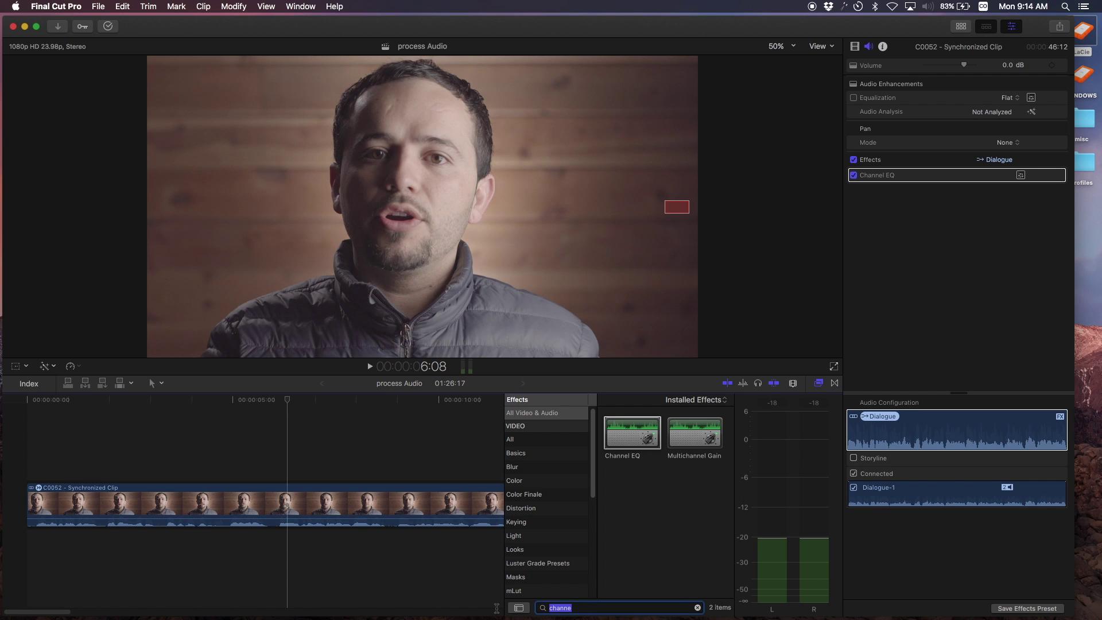
pyautogui.write('compre')
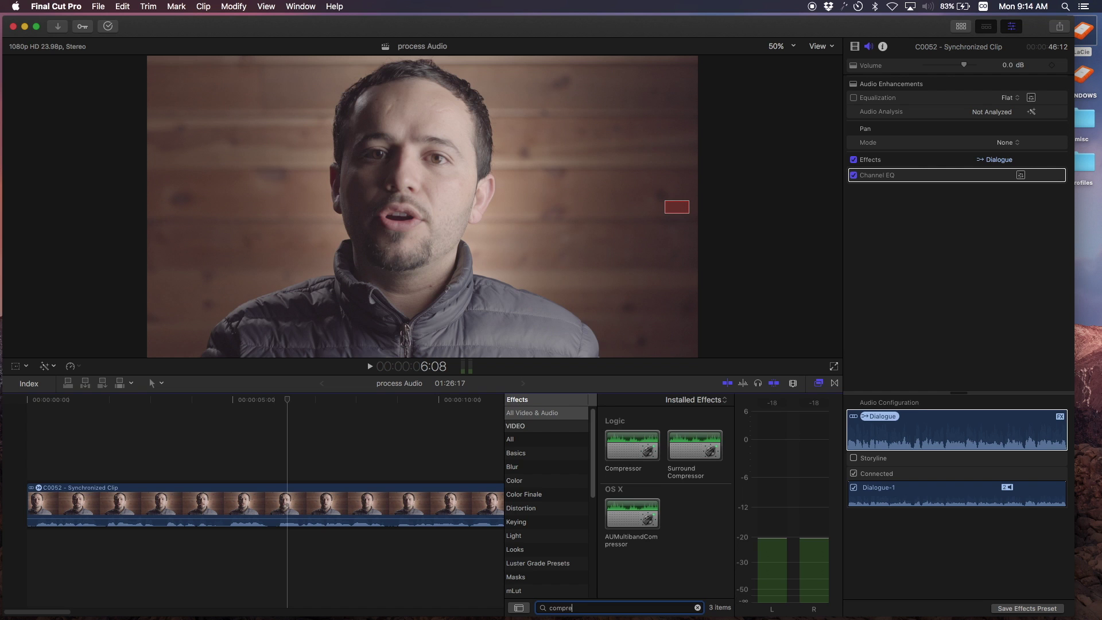
pyautogui.moveTo(632, 446); pyautogui.dragTo(429, 507)
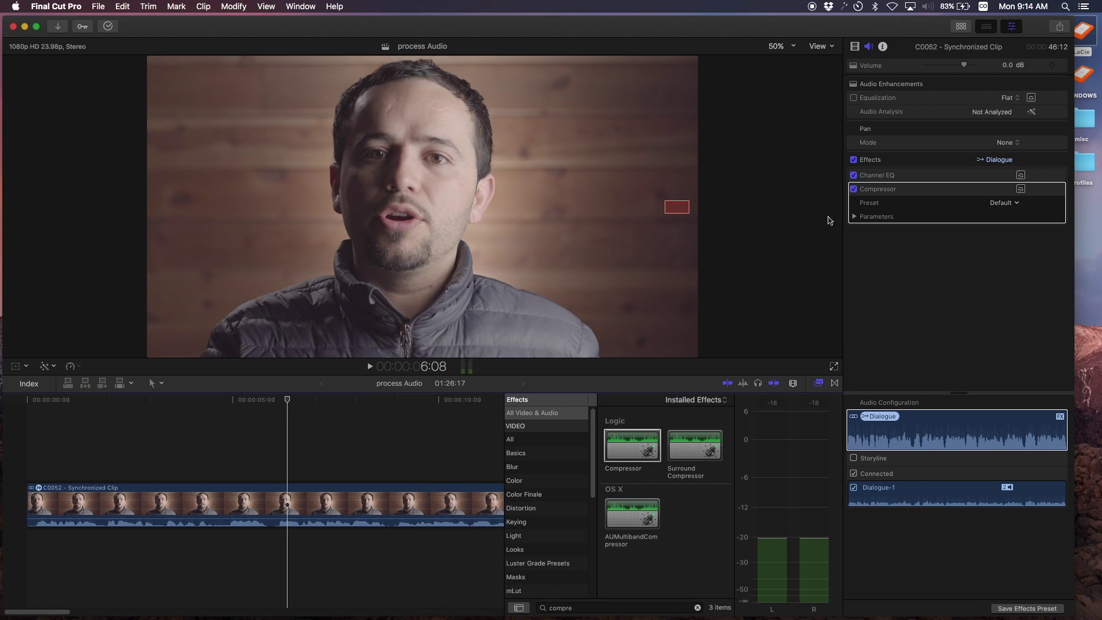
pyautogui.click(1021, 189)
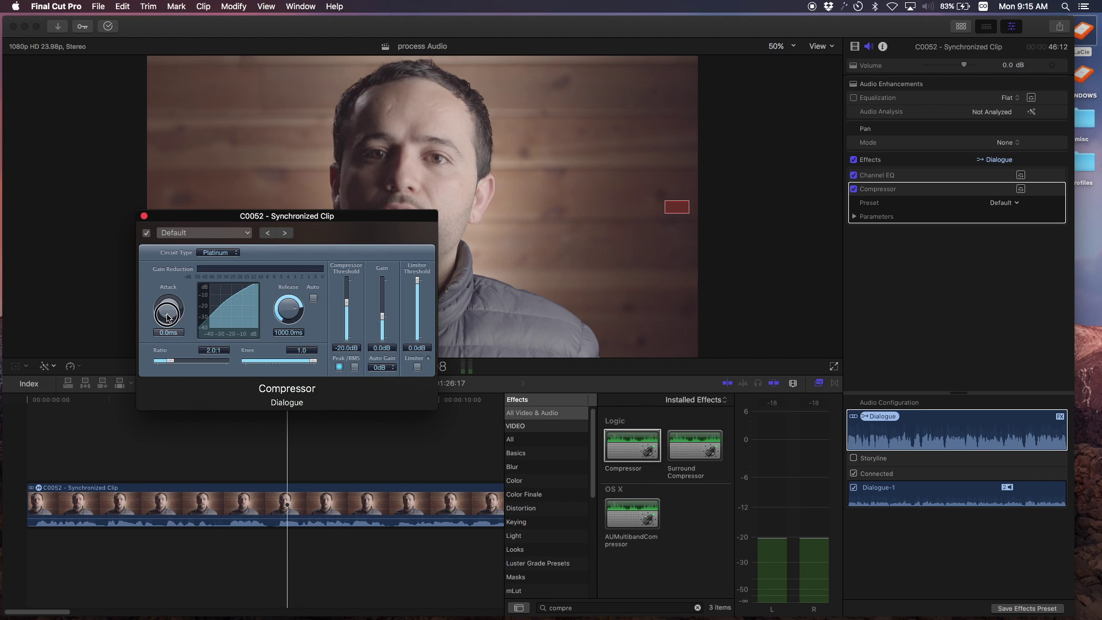
# Step: Set compressor attack to 7.0 ms, shorten release and lower the knee below 1.0
pyautogui.moveTo(168, 318); pyautogui.dragTo(167, 305)
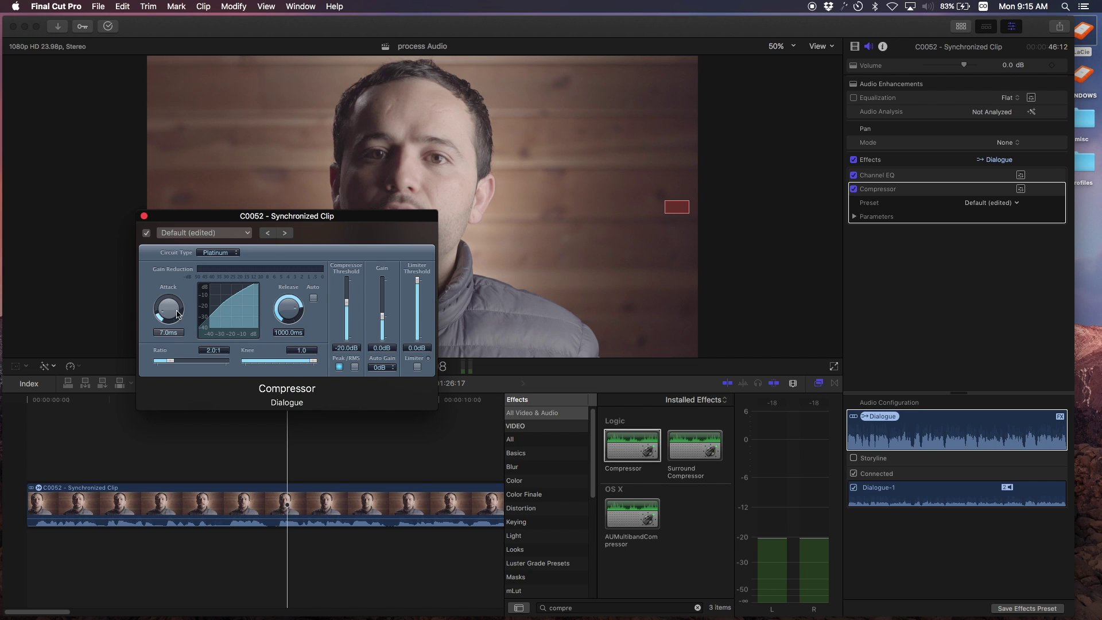
pyautogui.moveTo(290, 311); pyautogui.dragTo(294, 341)
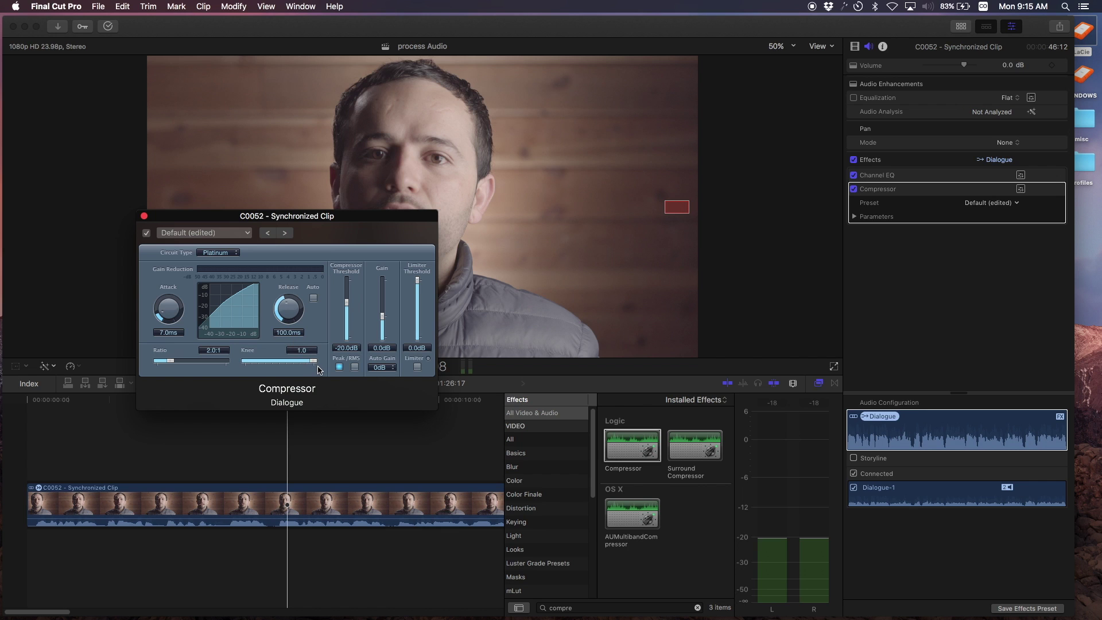
pyautogui.moveTo(317, 366); pyautogui.dragTo(287, 366)
pyautogui.click(155, 427)
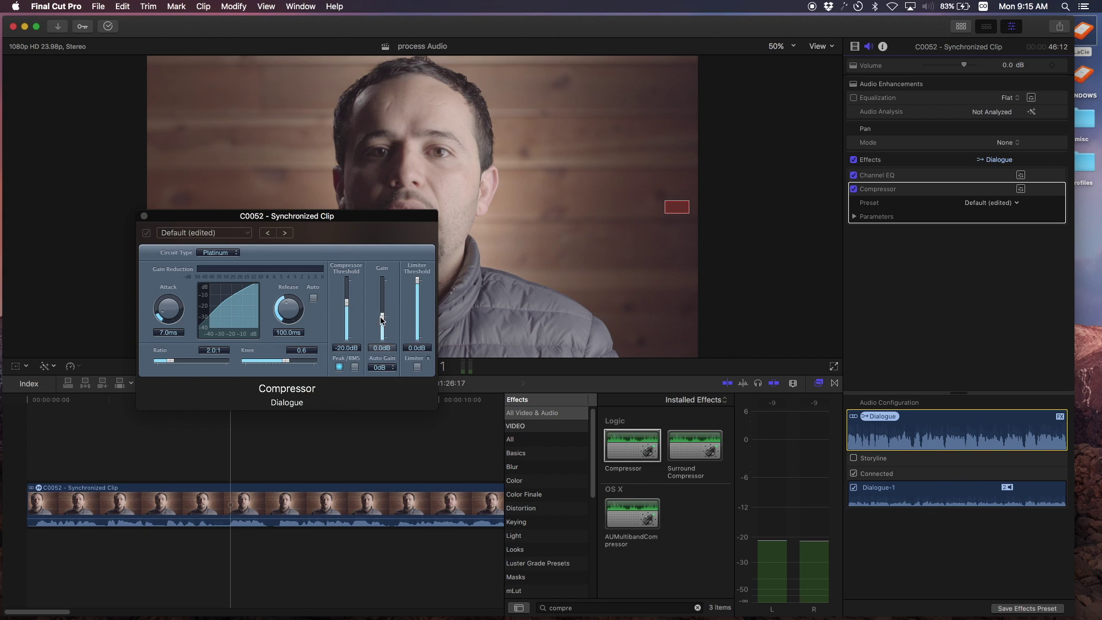
# Step: Try a -22 dB threshold with 3.5 dB gain and play the clip to check
pyautogui.moveTo(347, 303); pyautogui.dragTo(349, 303)
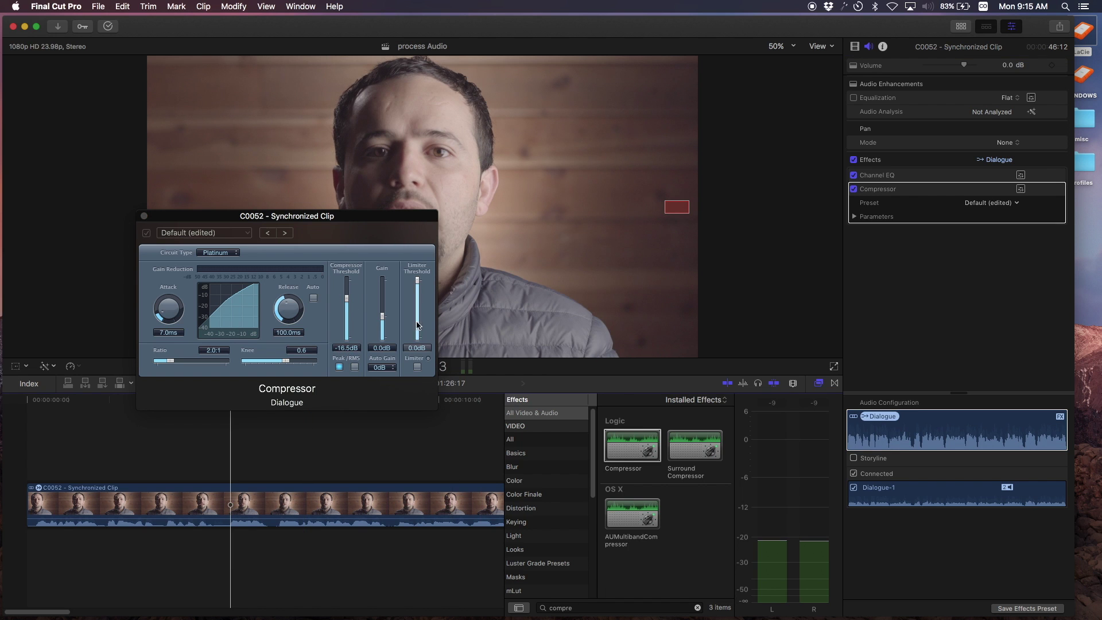
pyautogui.click(383, 319)
pyautogui.moveTo(383, 320); pyautogui.dragTo(386, 318)
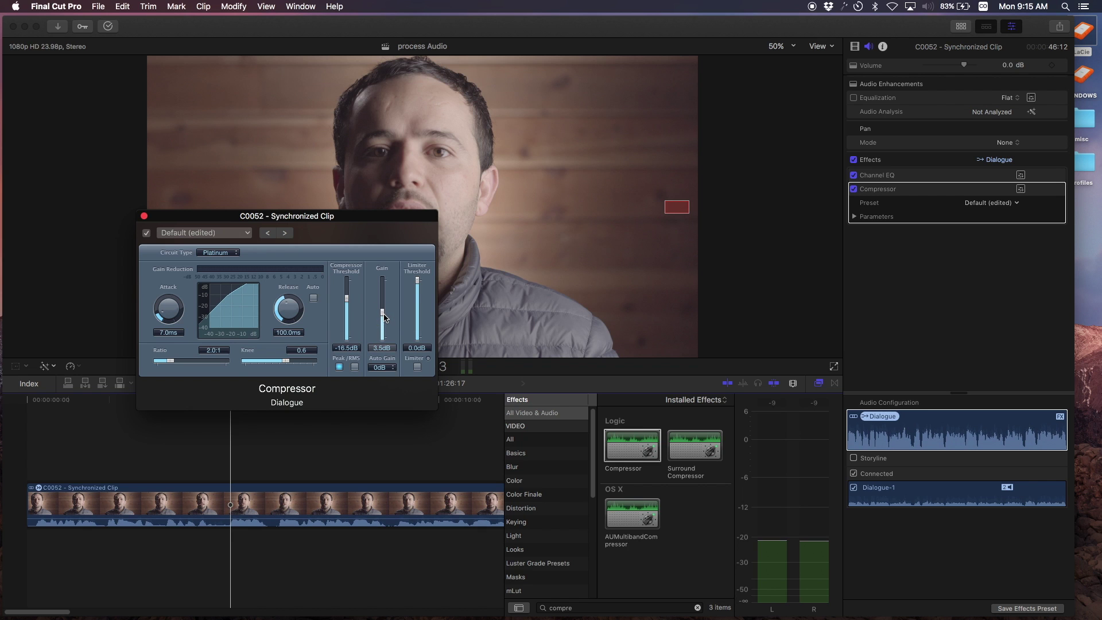
pyautogui.click(129, 457)
pyautogui.press('space')
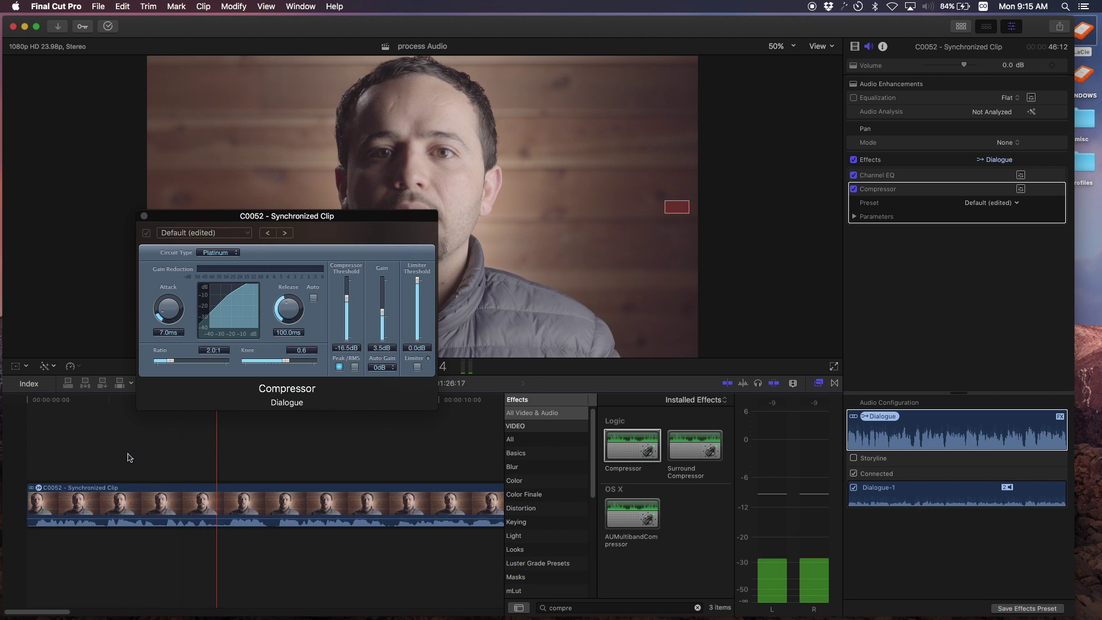
pyautogui.press('space')
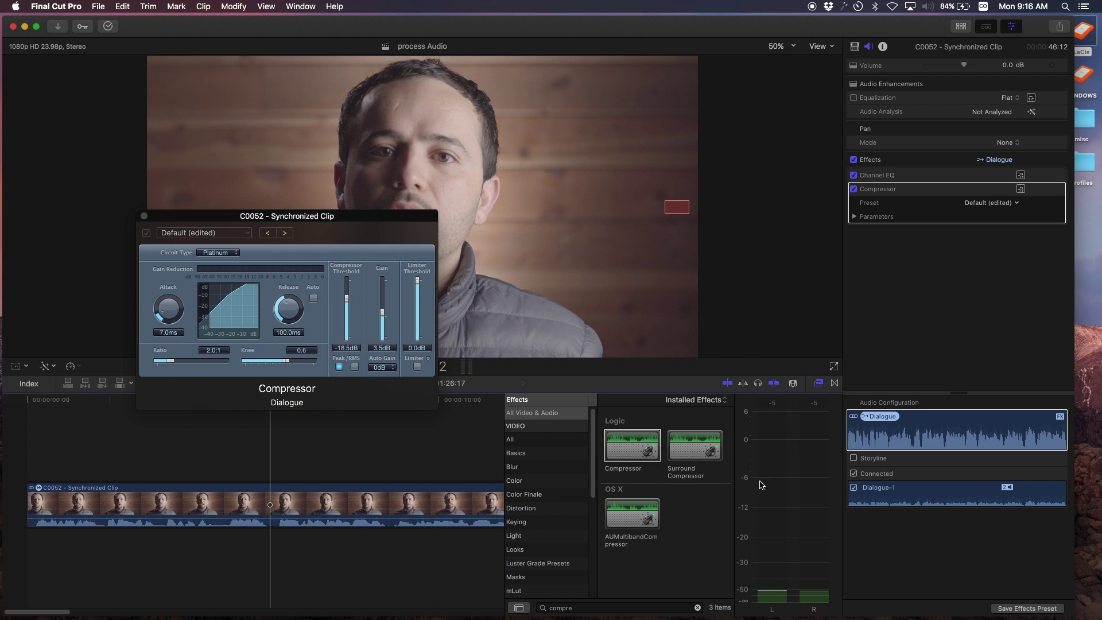
# Step: Refine the threshold to -14.5 dB and gain to about 4.5 dB, replaying the dialogue
pyautogui.moveTo(348, 304); pyautogui.dragTo(349, 297)
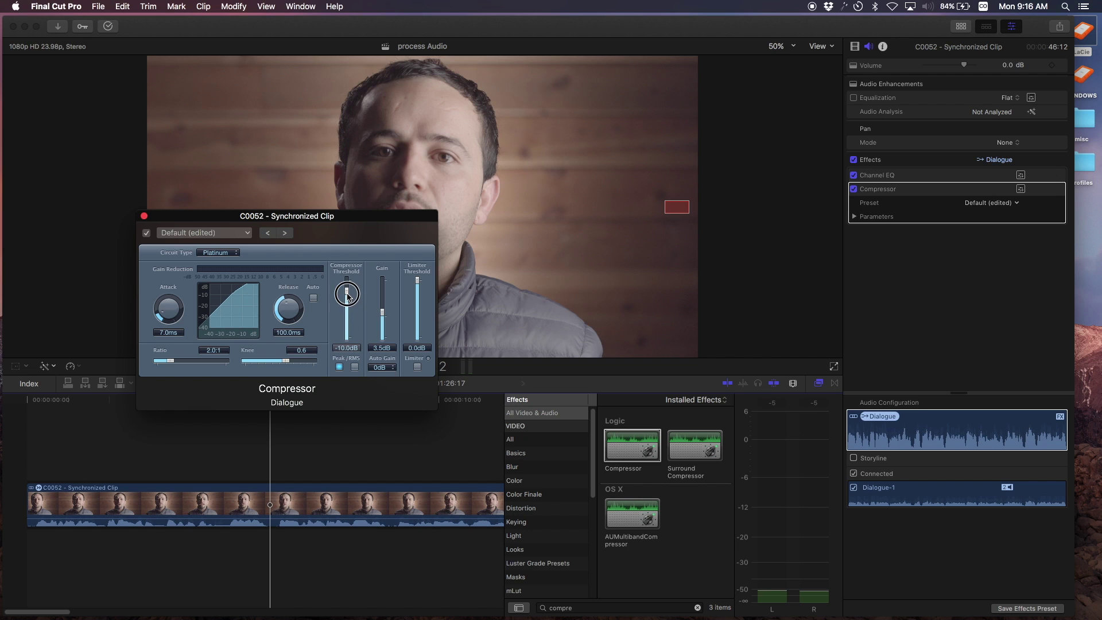
pyautogui.moveTo(349, 297); pyautogui.dragTo(350, 299)
pyautogui.press('space')
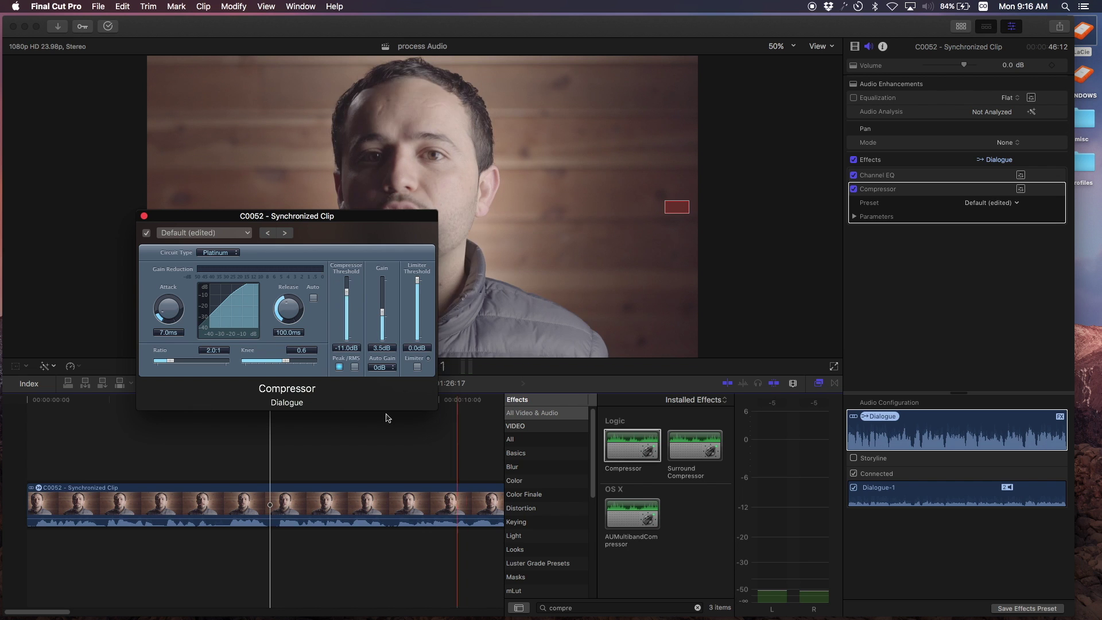
pyautogui.click(196, 432)
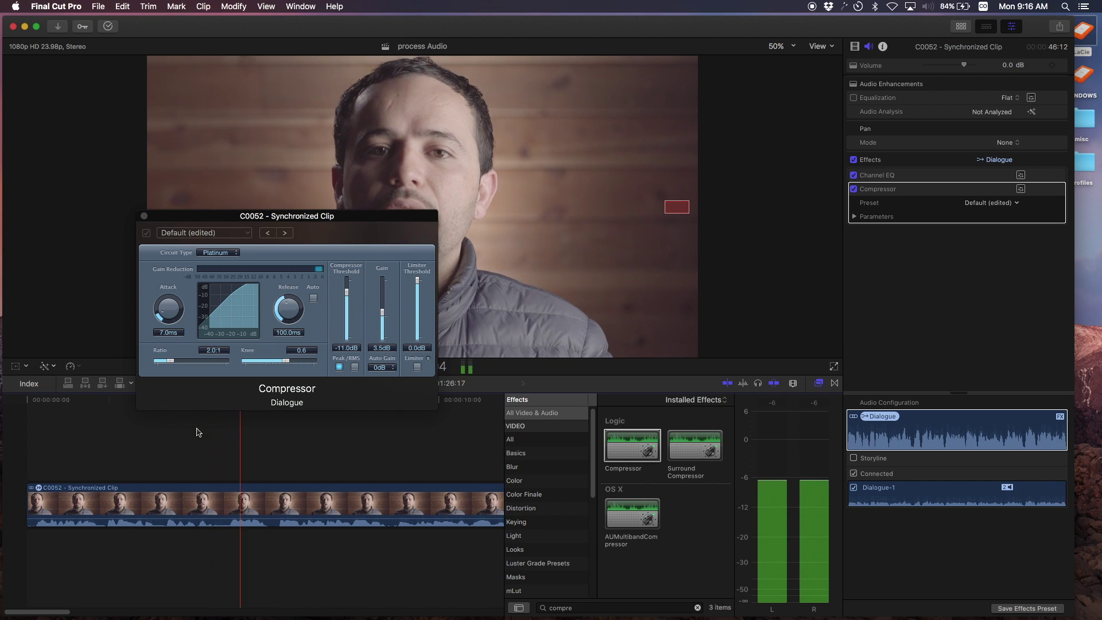
pyautogui.press('space')
pyautogui.press('space')
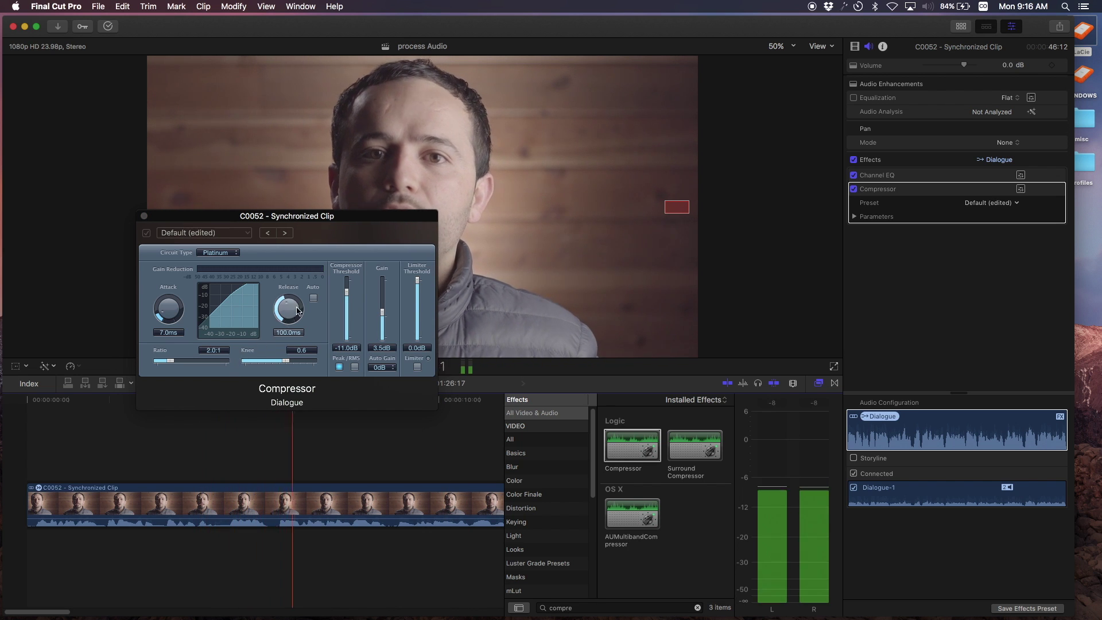
pyautogui.press('space')
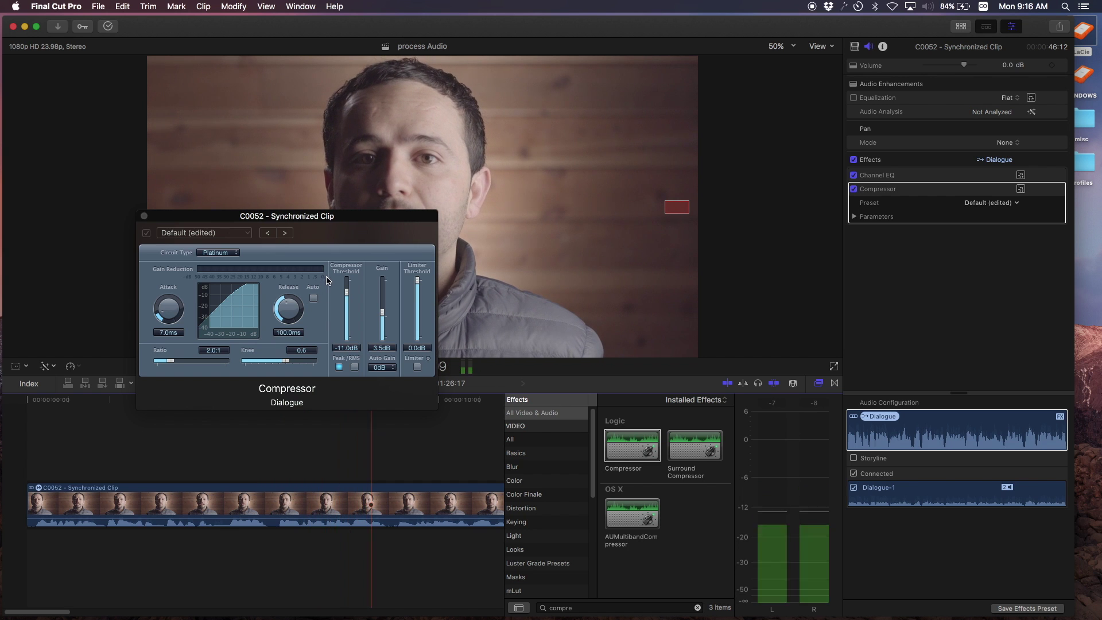
pyautogui.moveTo(348, 298); pyautogui.dragTo(348, 303)
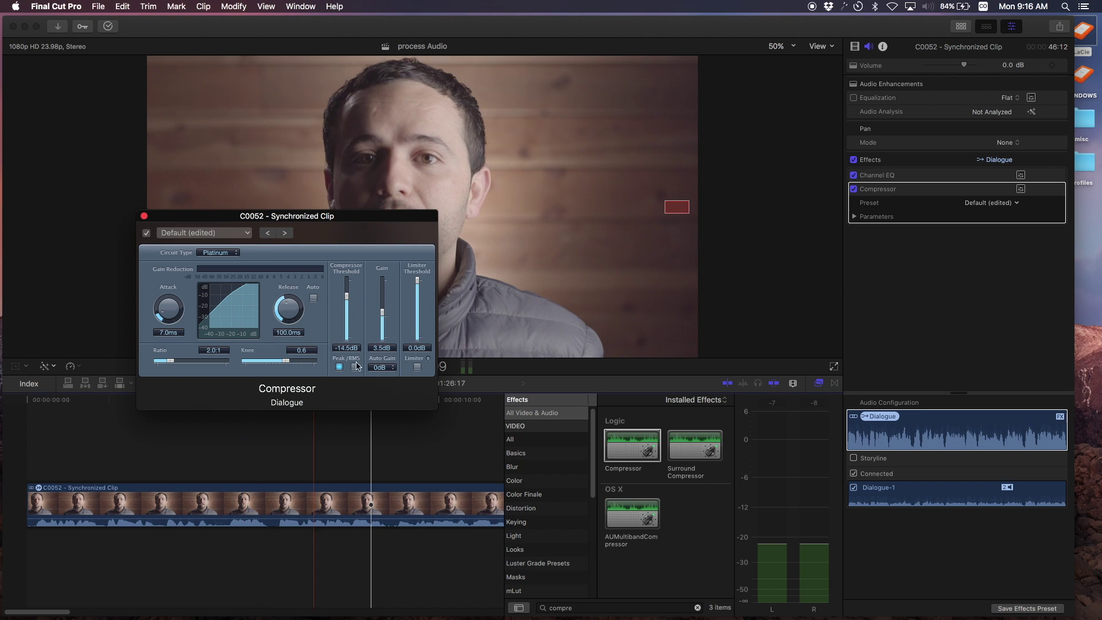
pyautogui.moveTo(383, 319); pyautogui.dragTo(382, 311)
pyautogui.click(191, 427)
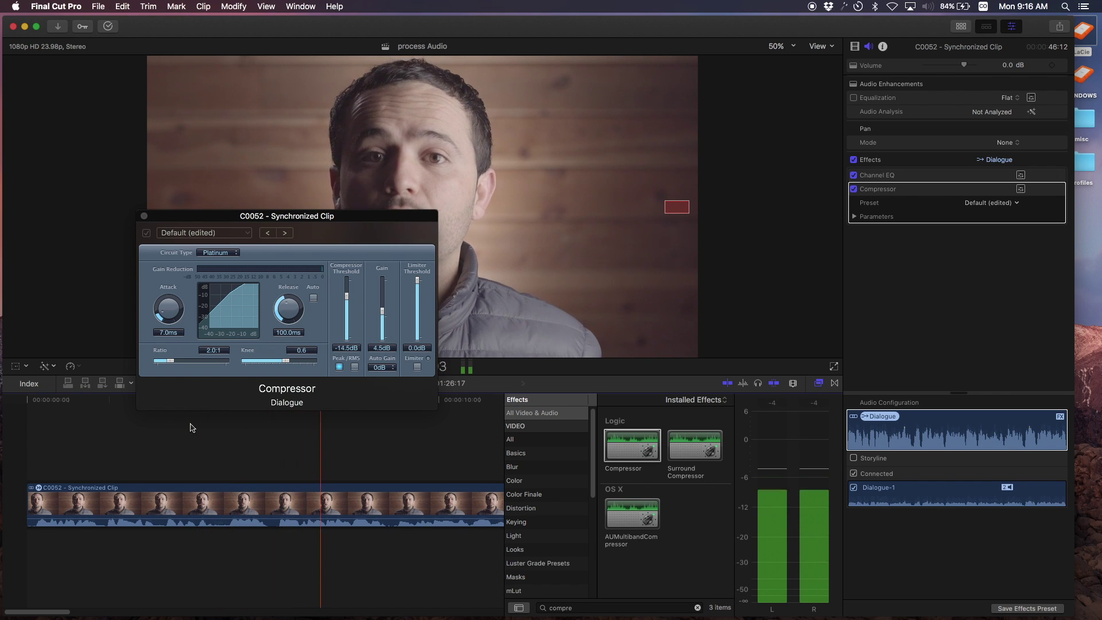
pyautogui.press('space')
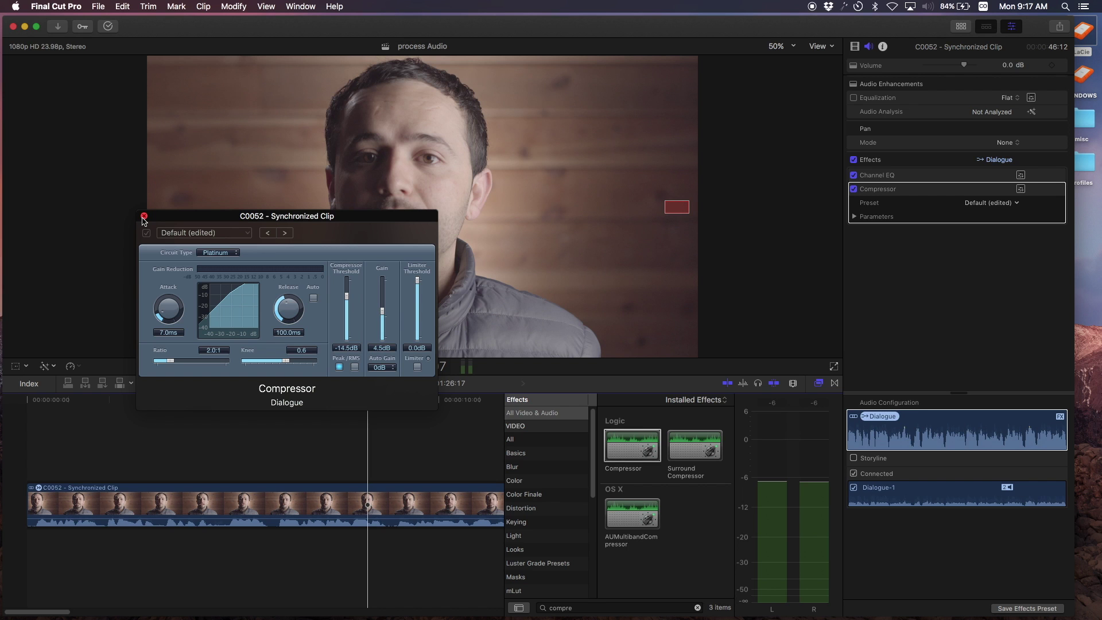
pyautogui.click(144, 216)
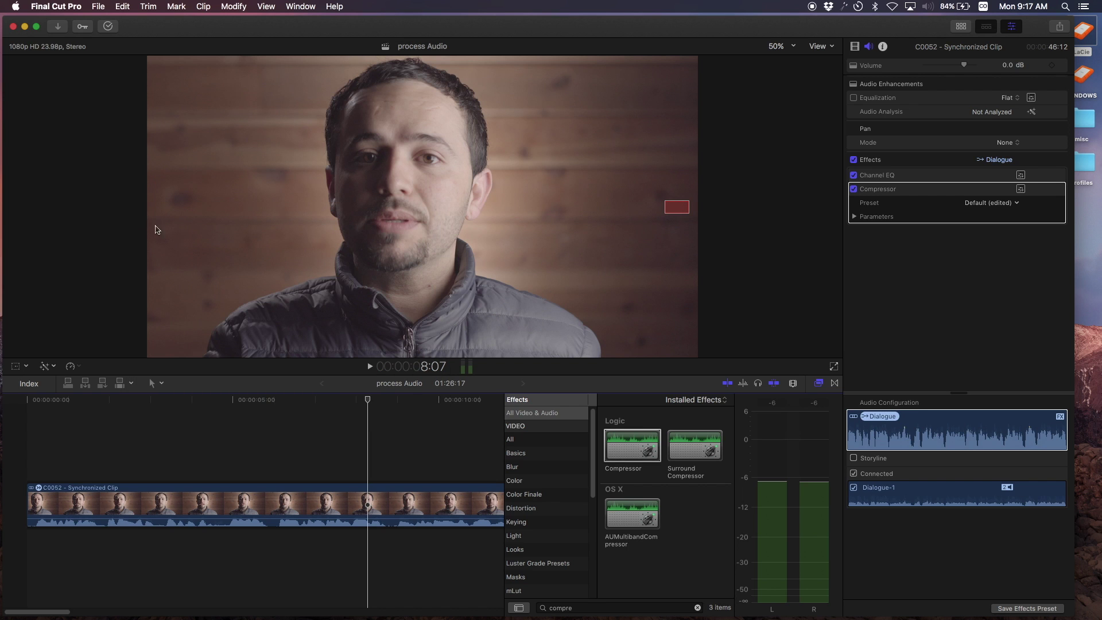
# Step: Search 'adap', apply Adaptive Limiter to the C0052 clip and open its settings beside the video
pyautogui.doubleClick(640, 606)
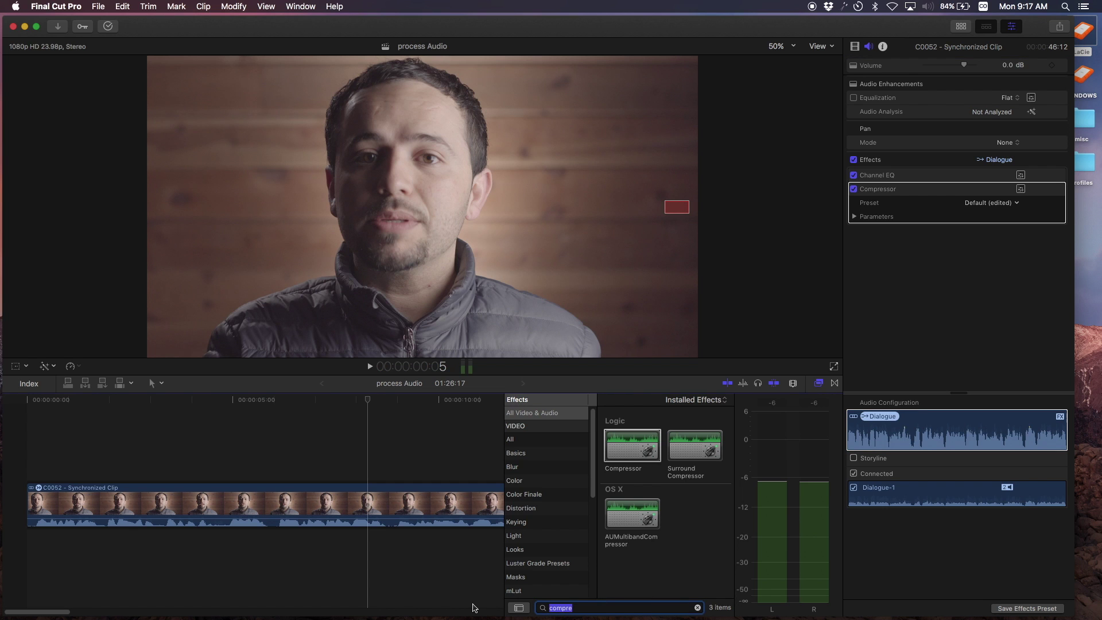
pyautogui.write('adap')
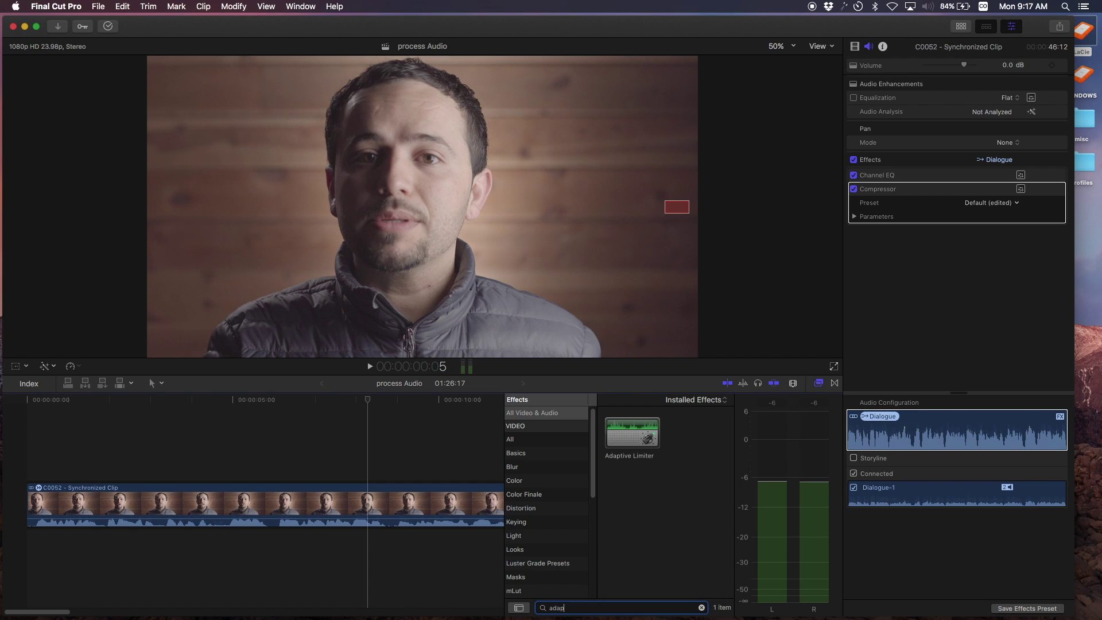
pyautogui.moveTo(627, 463); pyautogui.dragTo(431, 499)
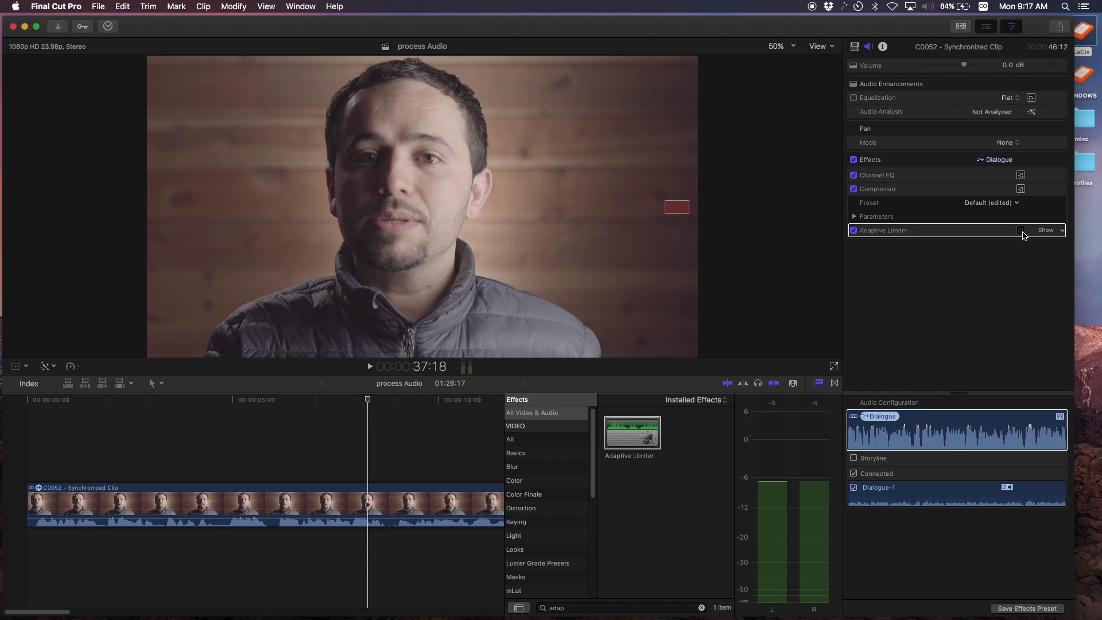
pyautogui.click(1021, 230)
pyautogui.moveTo(581, 188); pyautogui.dragTo(802, 103)
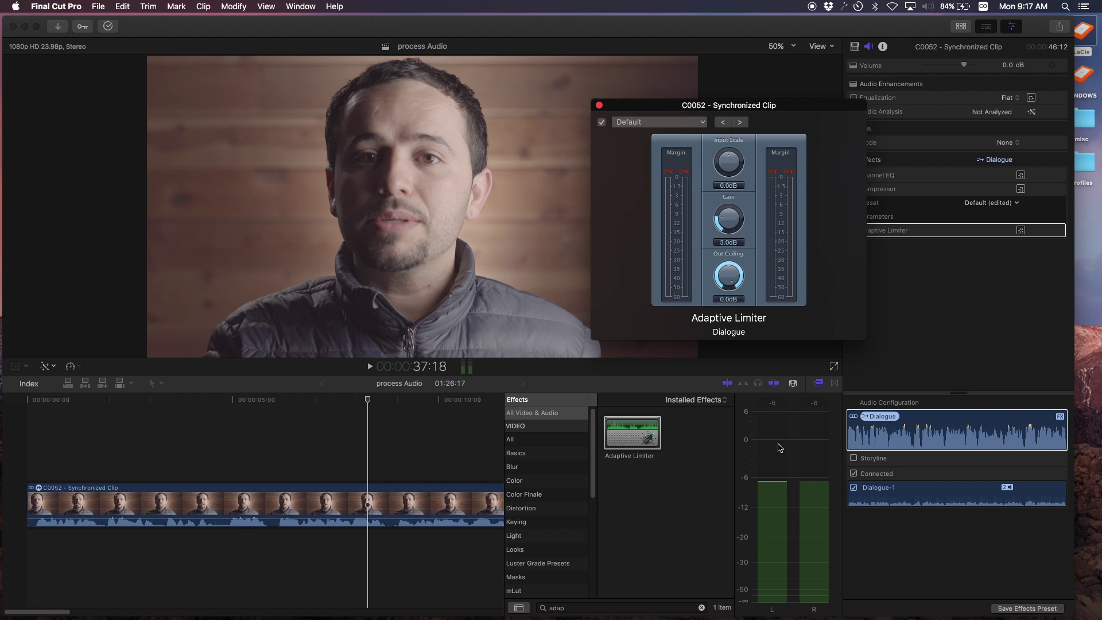
# Step: Set the limiter Out Ceiling to -1.0 dB, check playback, close it and hide the audio meters
pyautogui.moveTo(735, 282); pyautogui.dragTo(733, 320)
pyautogui.moveTo(732, 300); pyautogui.dragTo(732, 309)
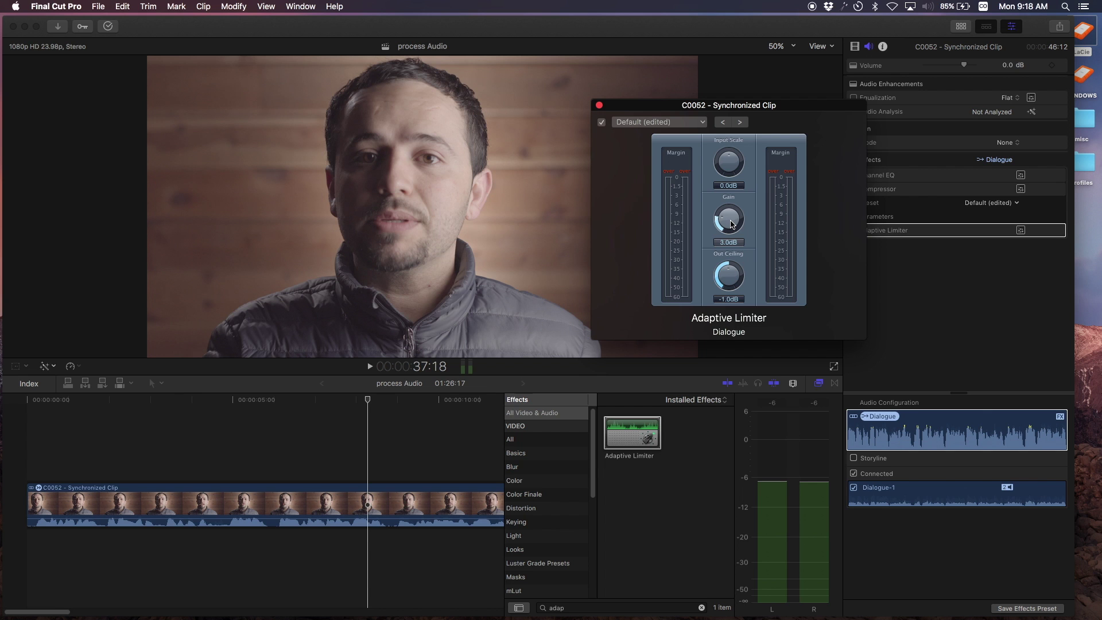
pyautogui.click(148, 451)
pyautogui.press('space')
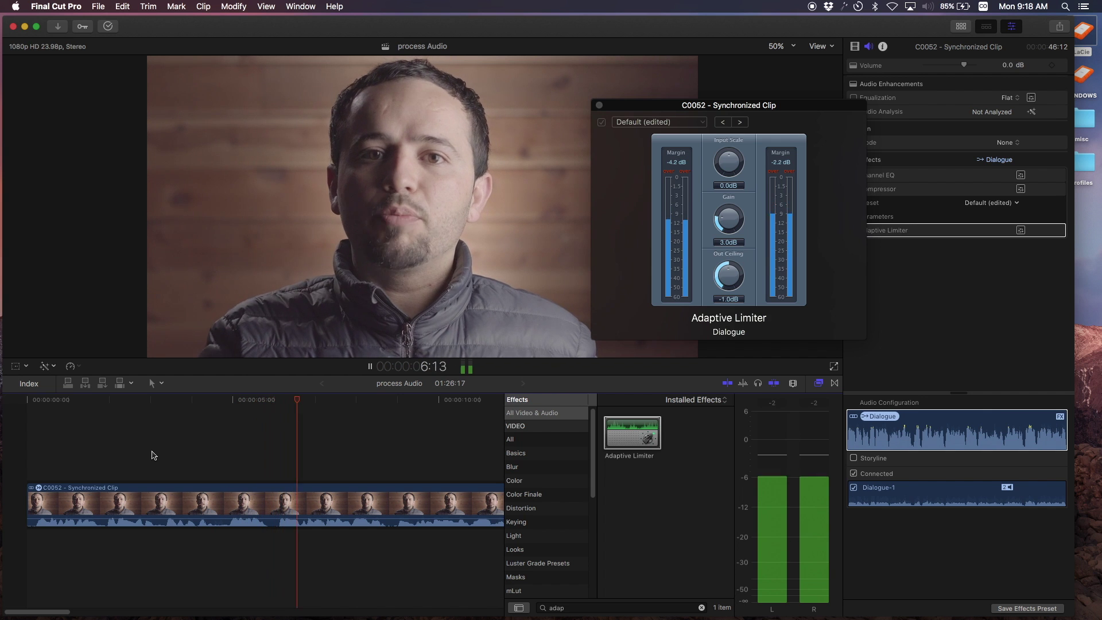
pyautogui.press('space')
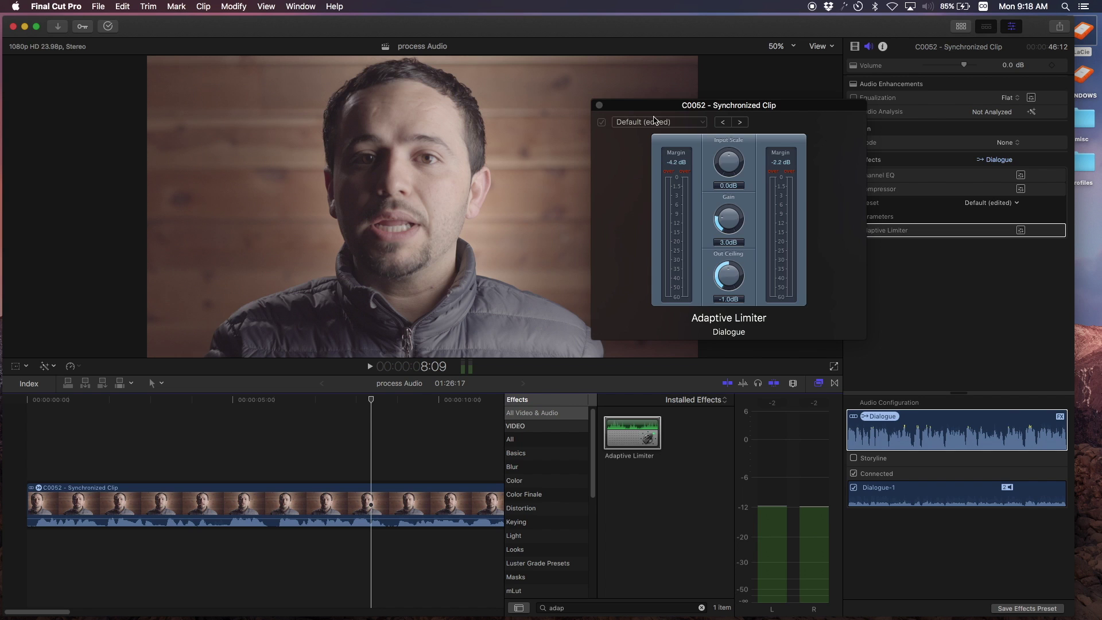
pyautogui.click(600, 105)
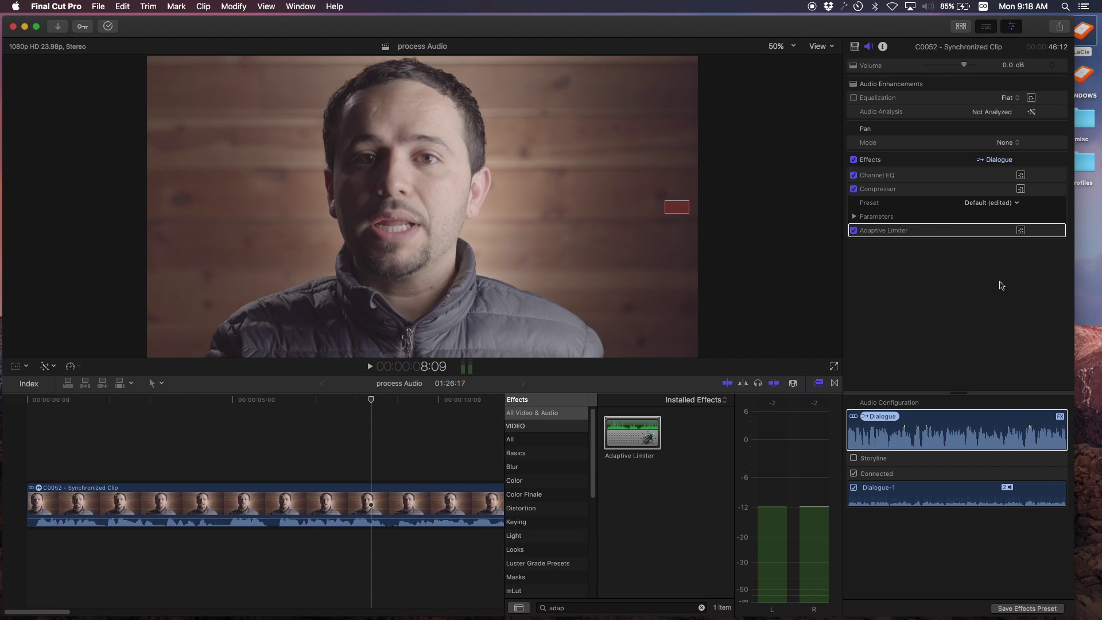
pyautogui.click(468, 369)
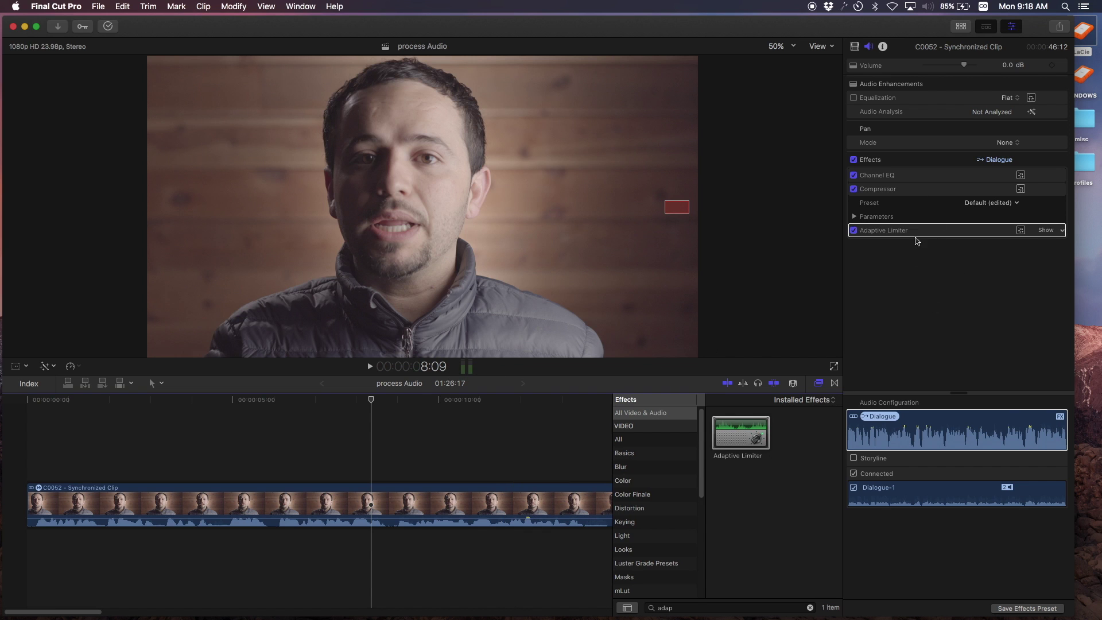